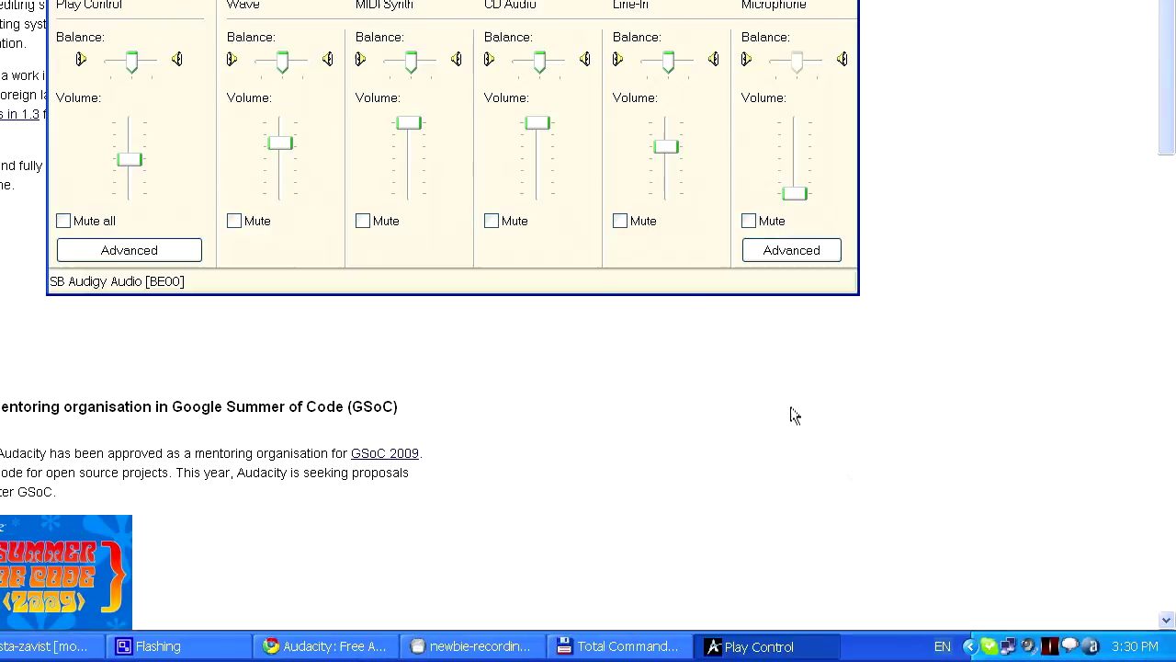
- Switch Volume Control to Recording controls on SB Audigy Audio [BE00] and give Microphone +20dB Boost
click(74, 0)
click(89, 0)
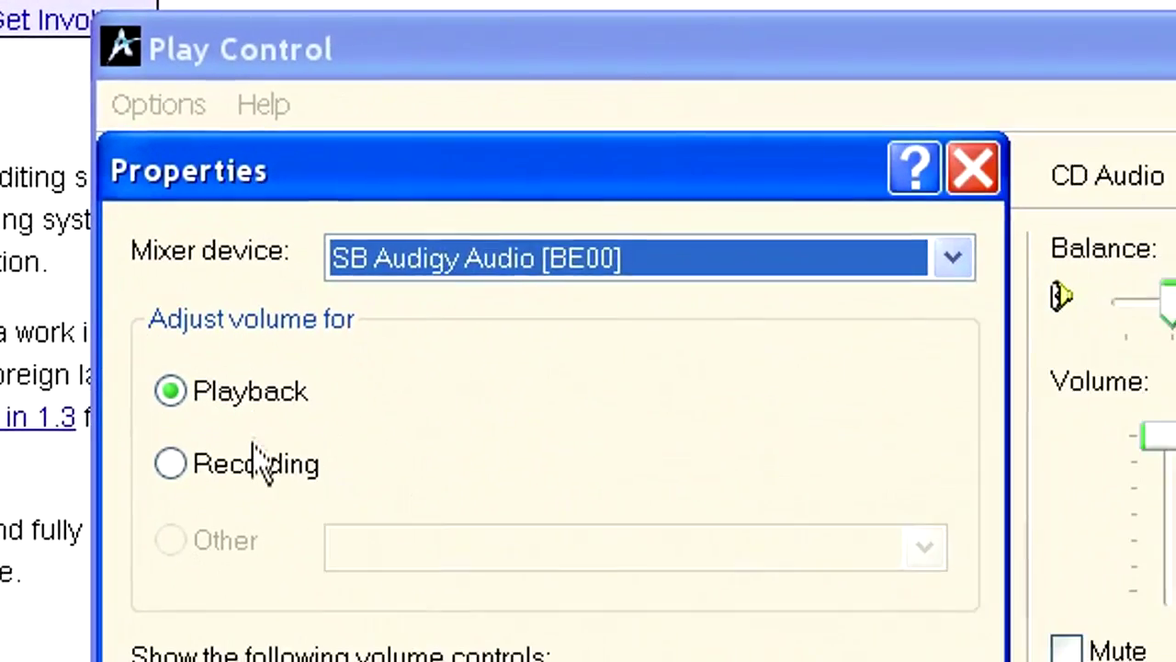
click(262, 454)
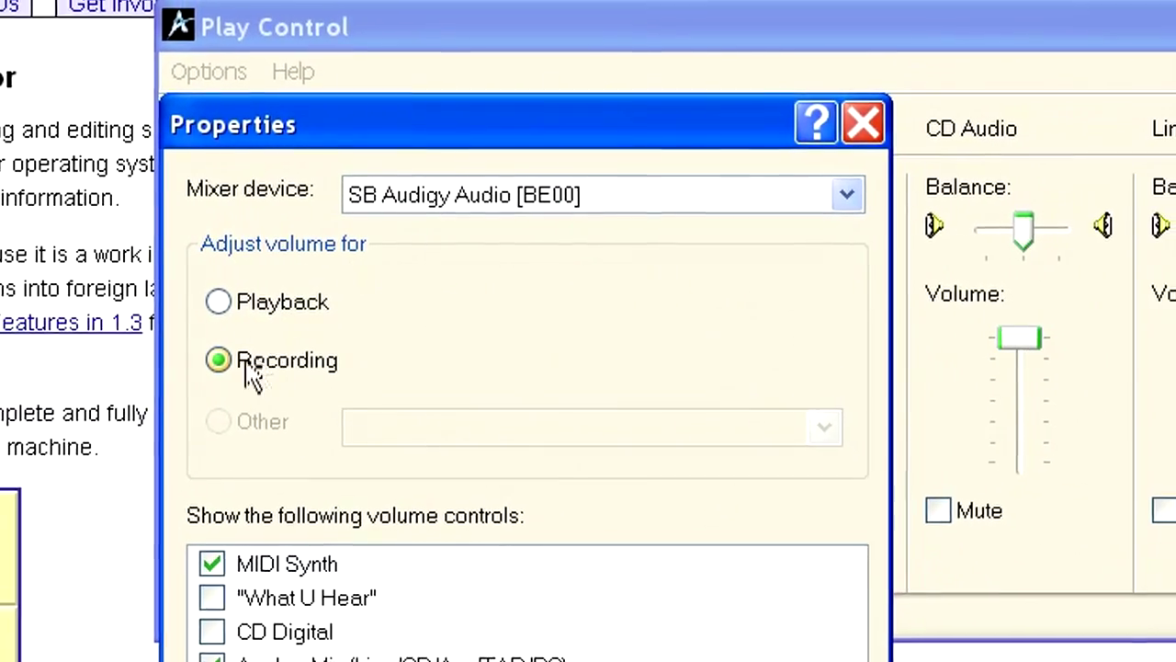
click(428, 215)
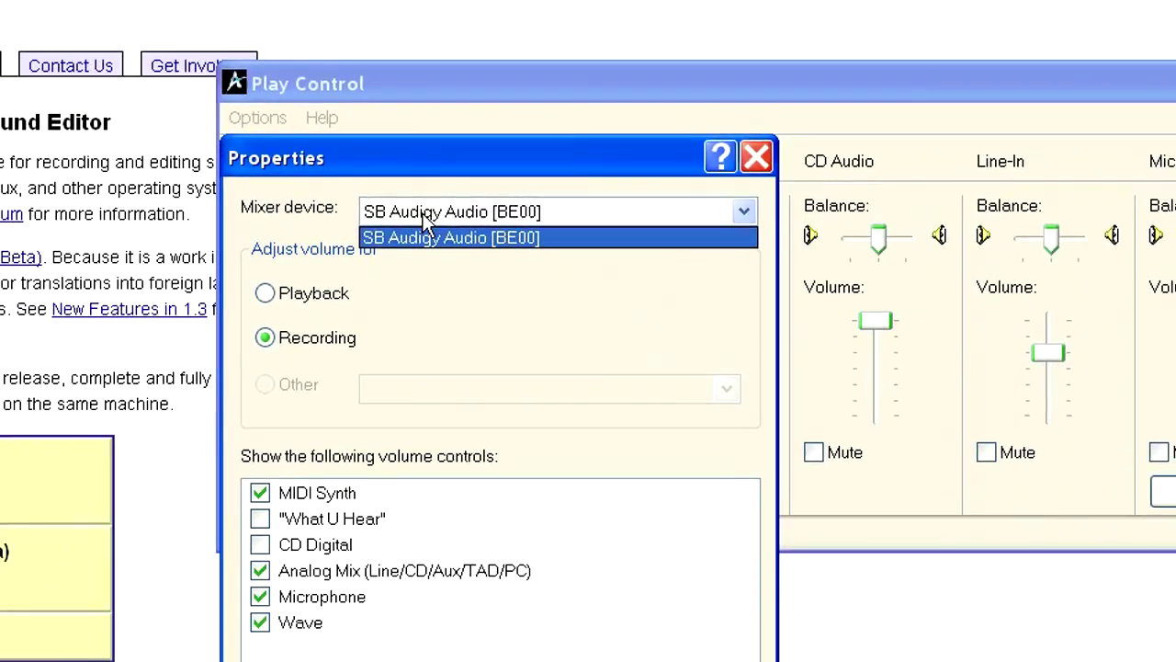
click(425, 237)
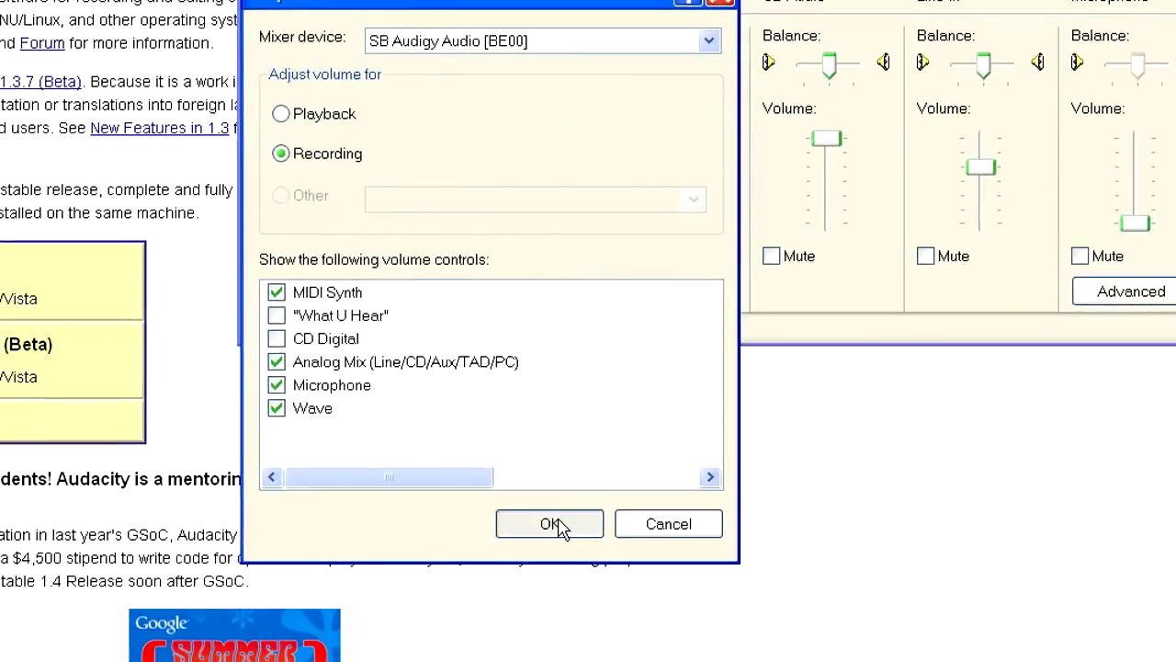
click(552, 524)
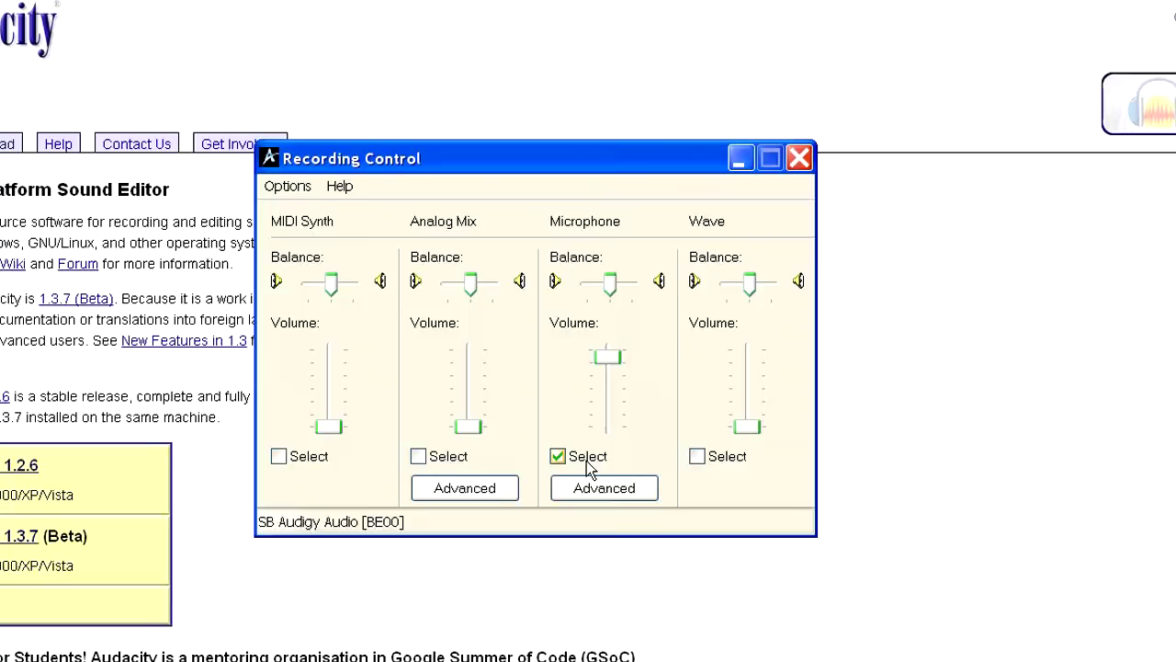
click(604, 488)
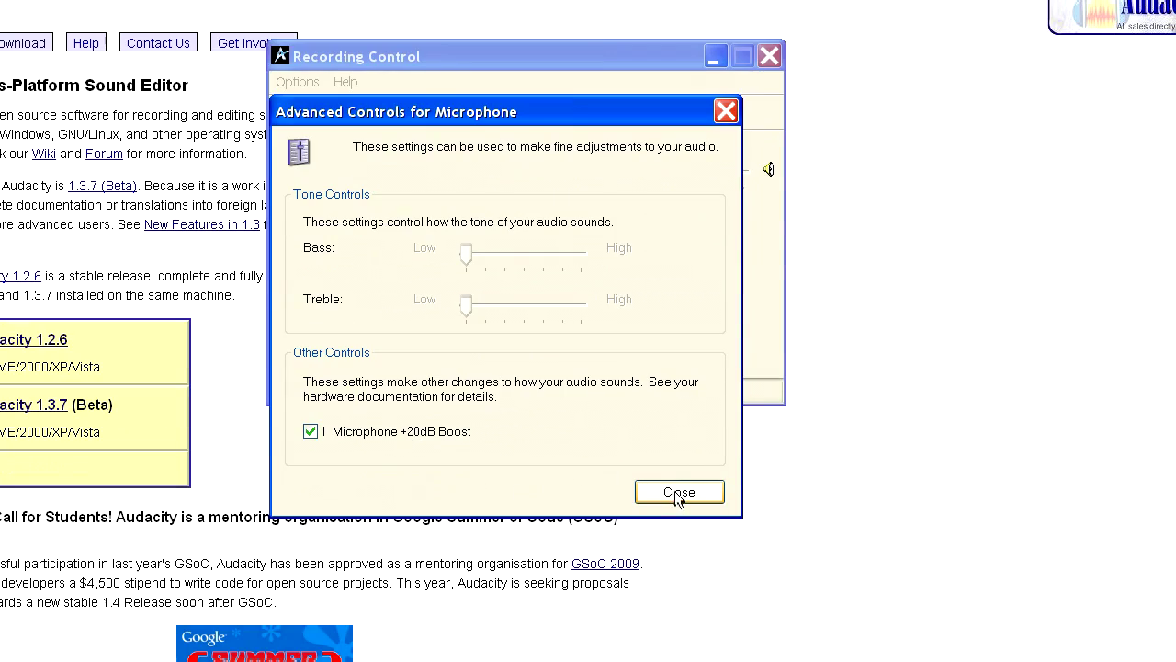
click(679, 491)
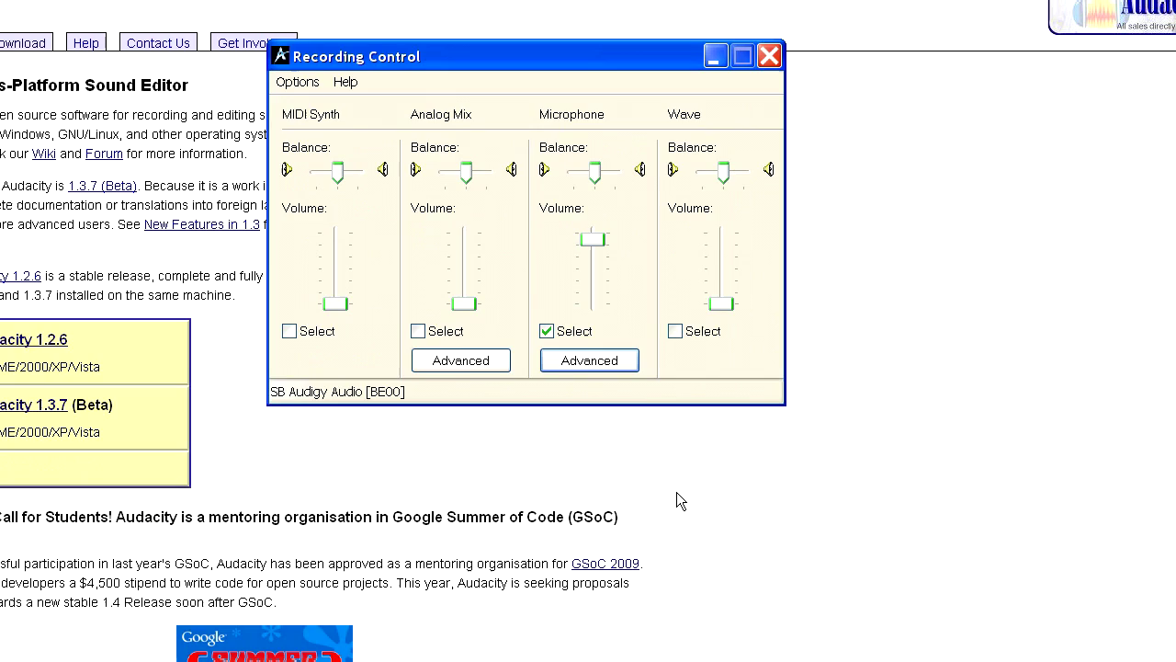
- Switch the mixer back to Playback controls and lower the Microphone playback volume to near zero
click(296, 82)
click(312, 212)
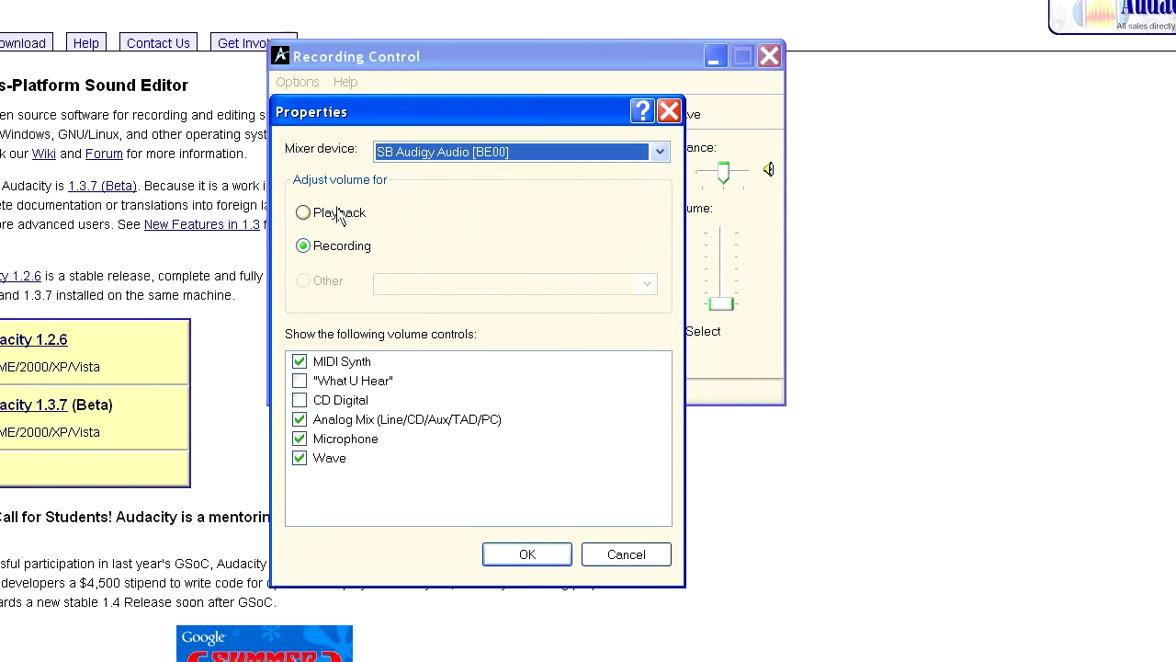
click(304, 212)
click(505, 554)
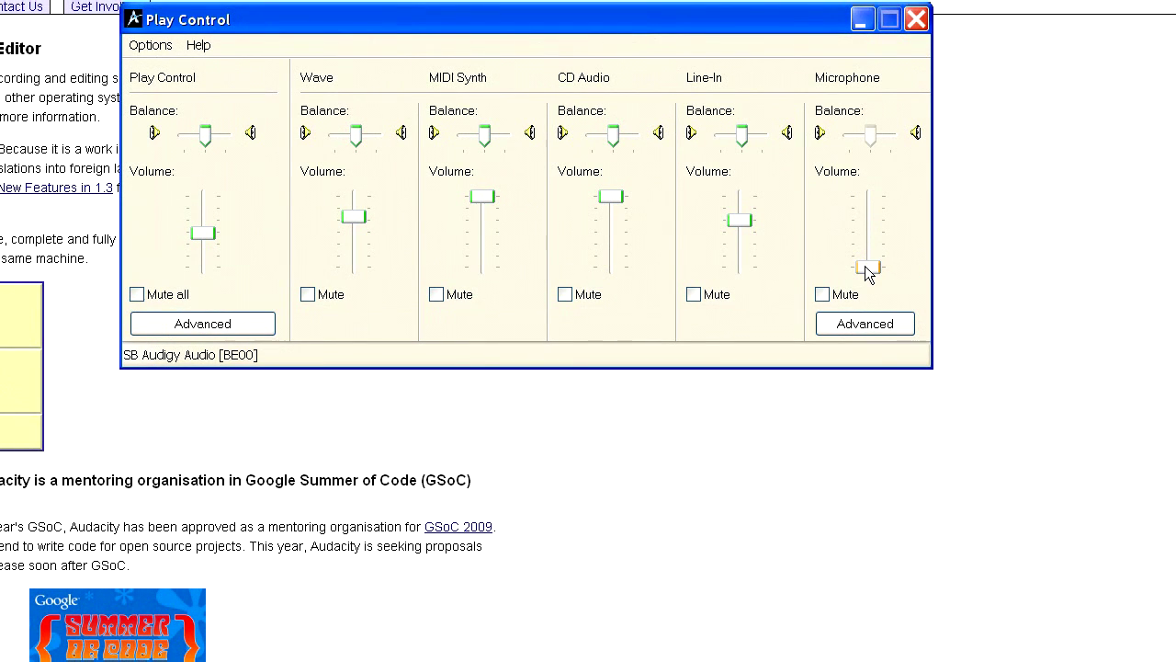
drag(868, 273, 870, 234)
mouse_move(869, 229)
mouse_down()
mouse_move(867, 269)
mouse_move(871, 220)
mouse_up()
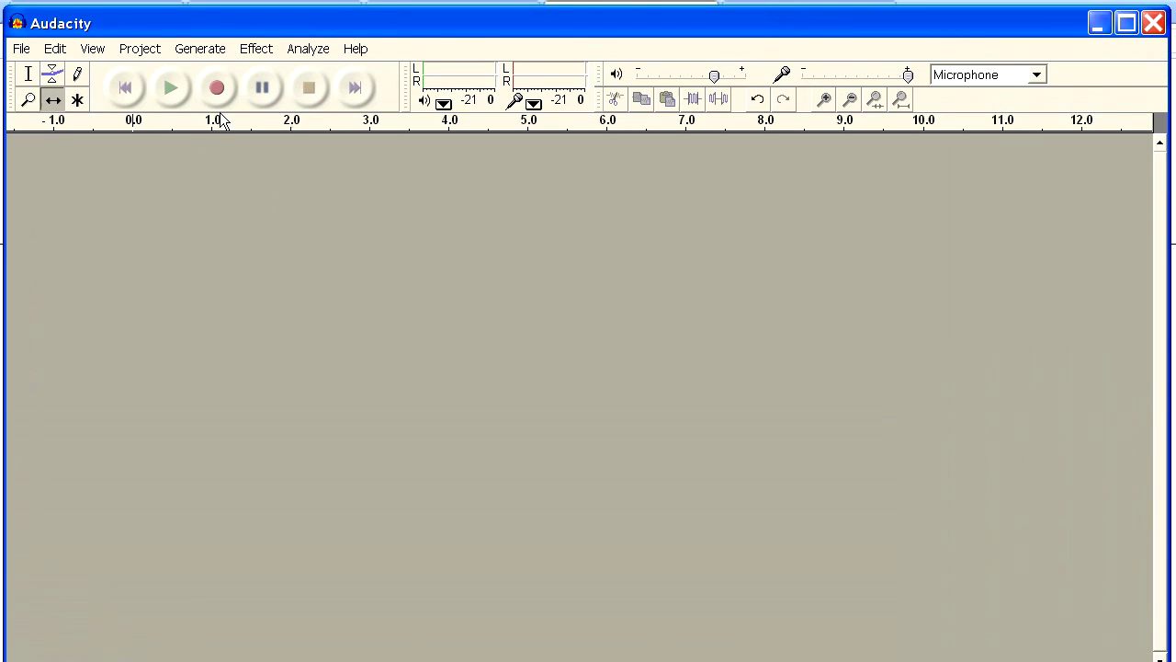
- Record two takes in a row, each landing as a new track below the first
click(217, 88)
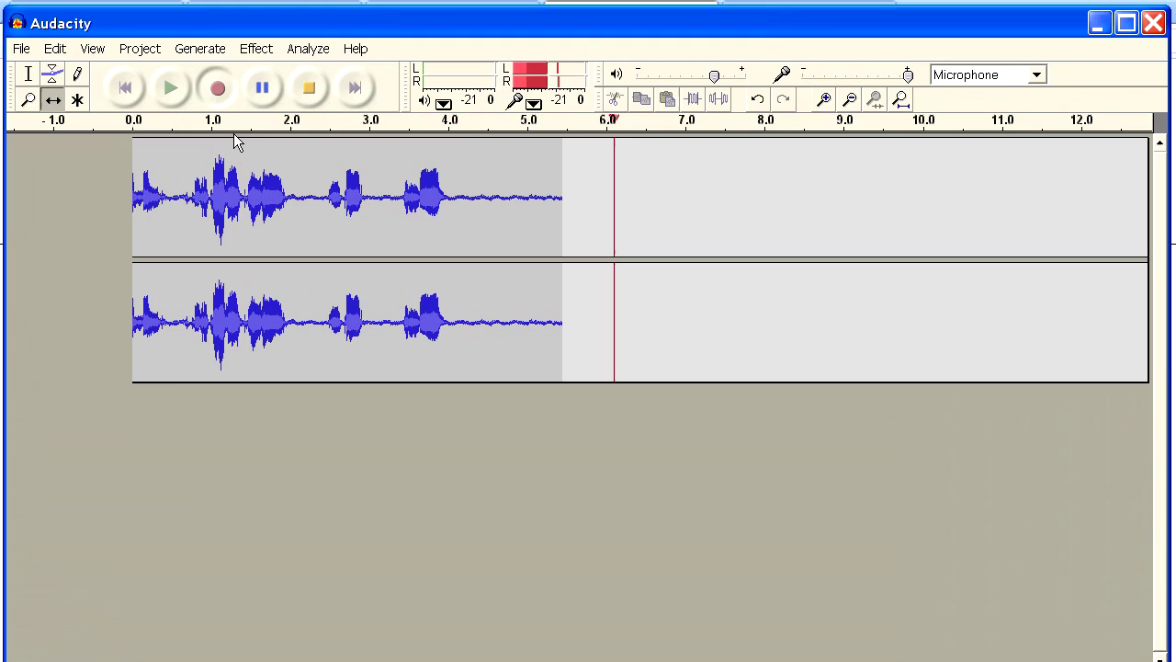
click(309, 87)
click(216, 89)
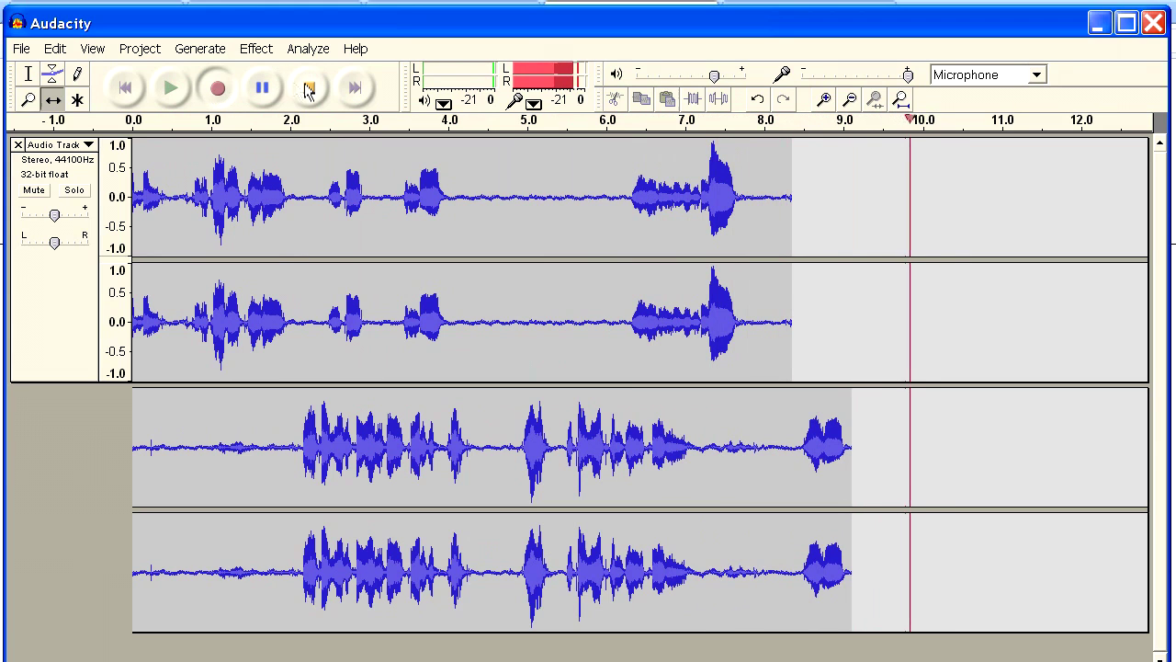
click(309, 87)
- Play the project back, then record a third take beneath the existing tracks
click(171, 88)
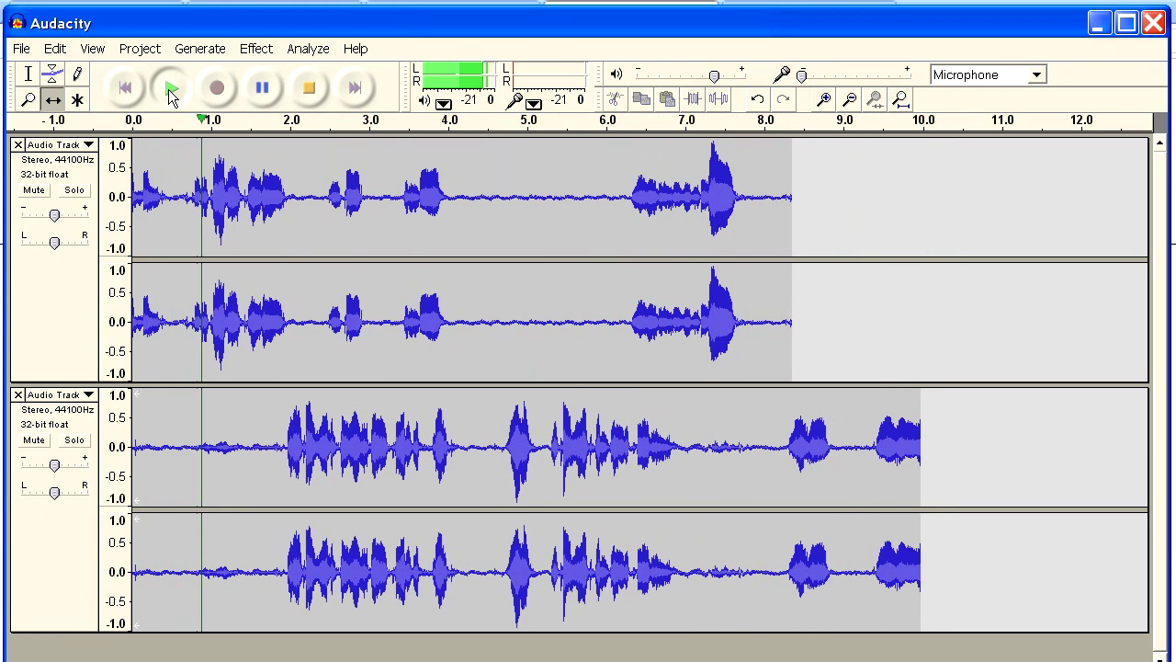
click(308, 88)
click(217, 88)
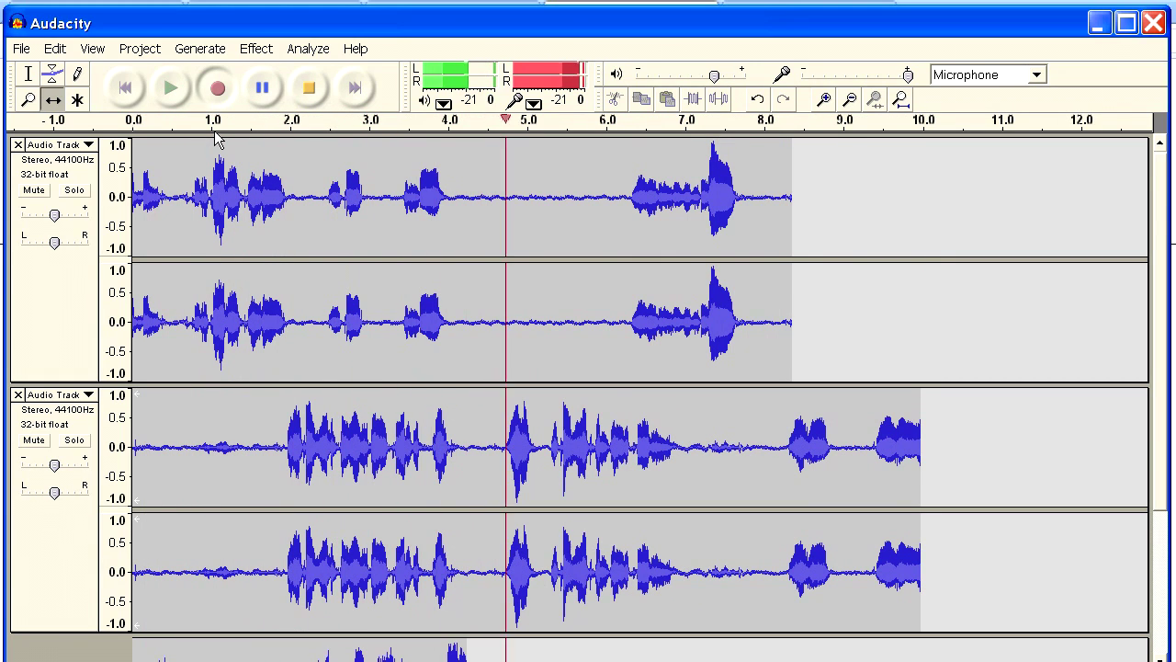
click(307, 95)
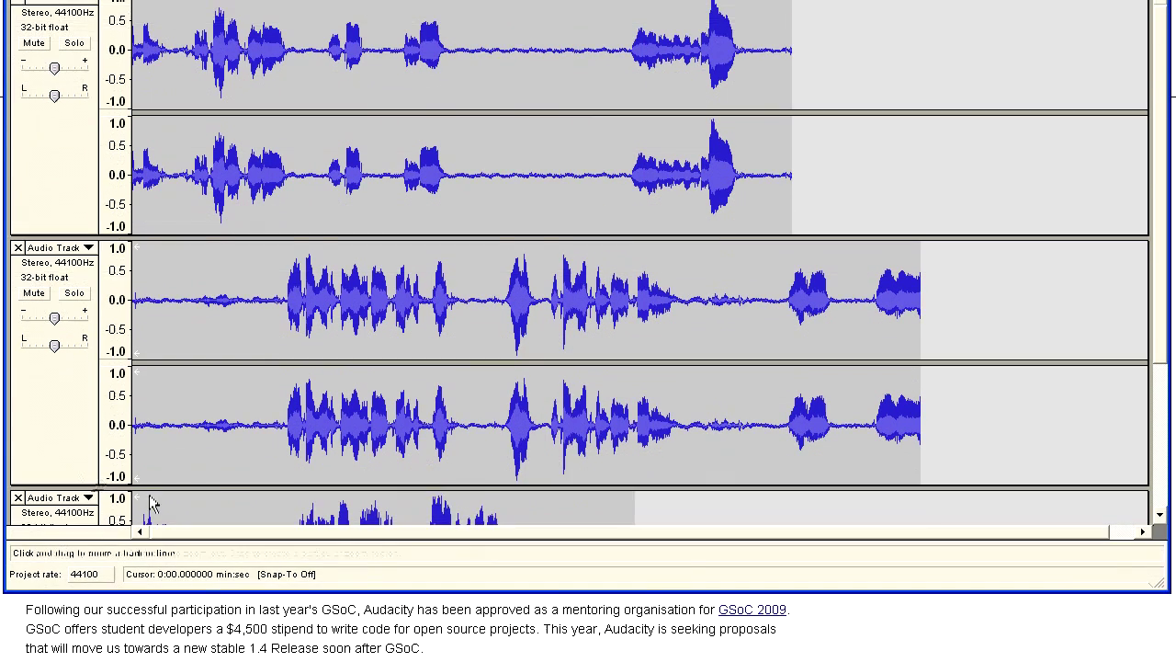
scroll(866, 276, down, 5)
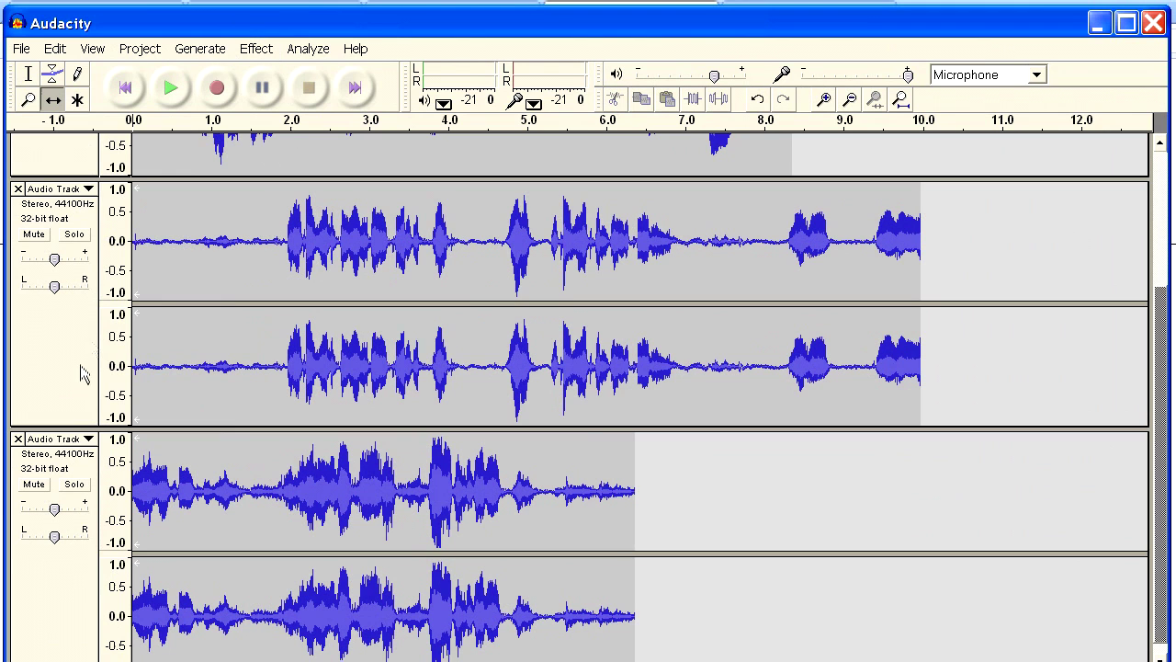
scroll(1066, 177, up, 3)
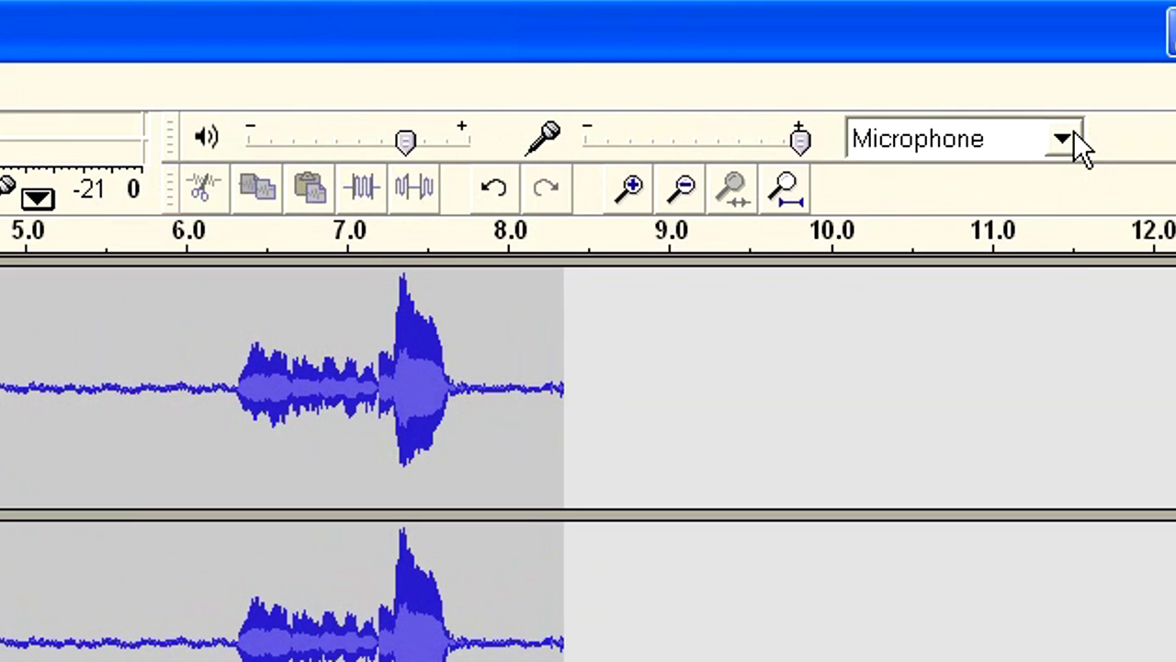
click(1022, 110)
click(1066, 208)
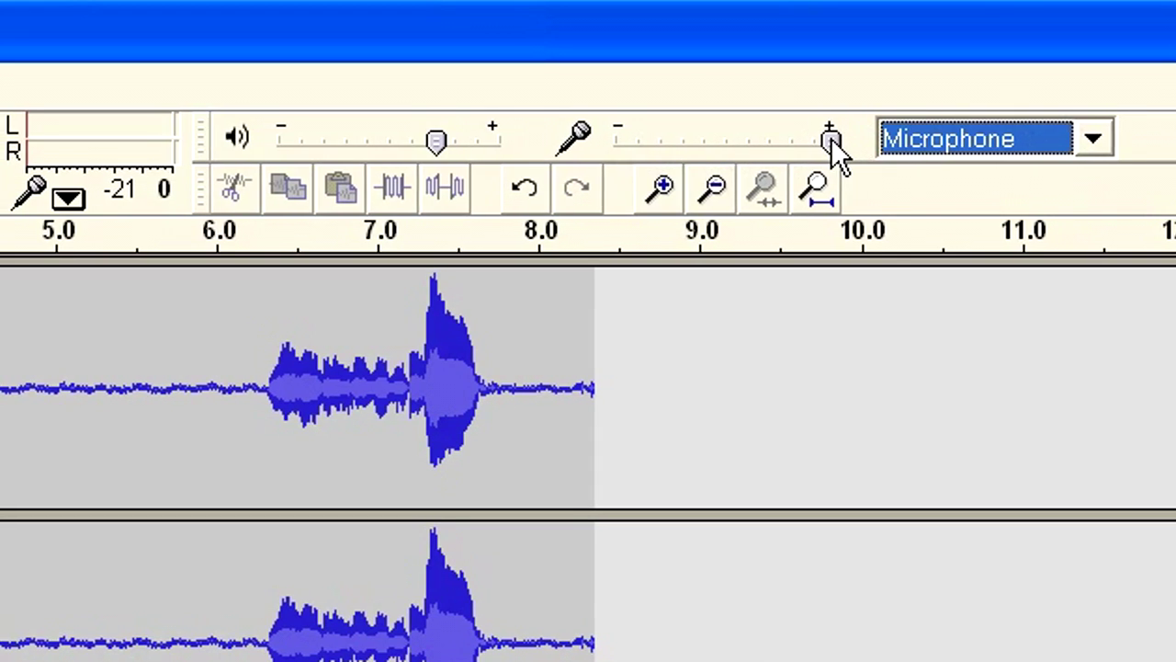
click(83, 150)
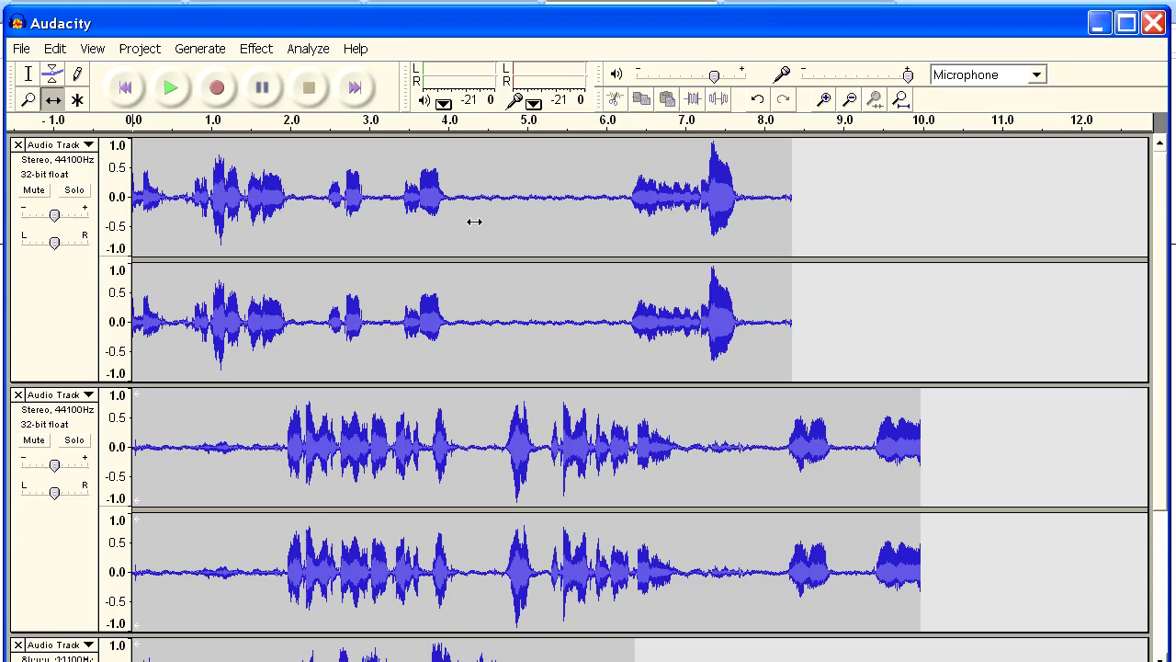
- Close the first track, then set playback to SB Audigy Audio [BE00] and recording channels to 1 (Mono)
click(18, 145)
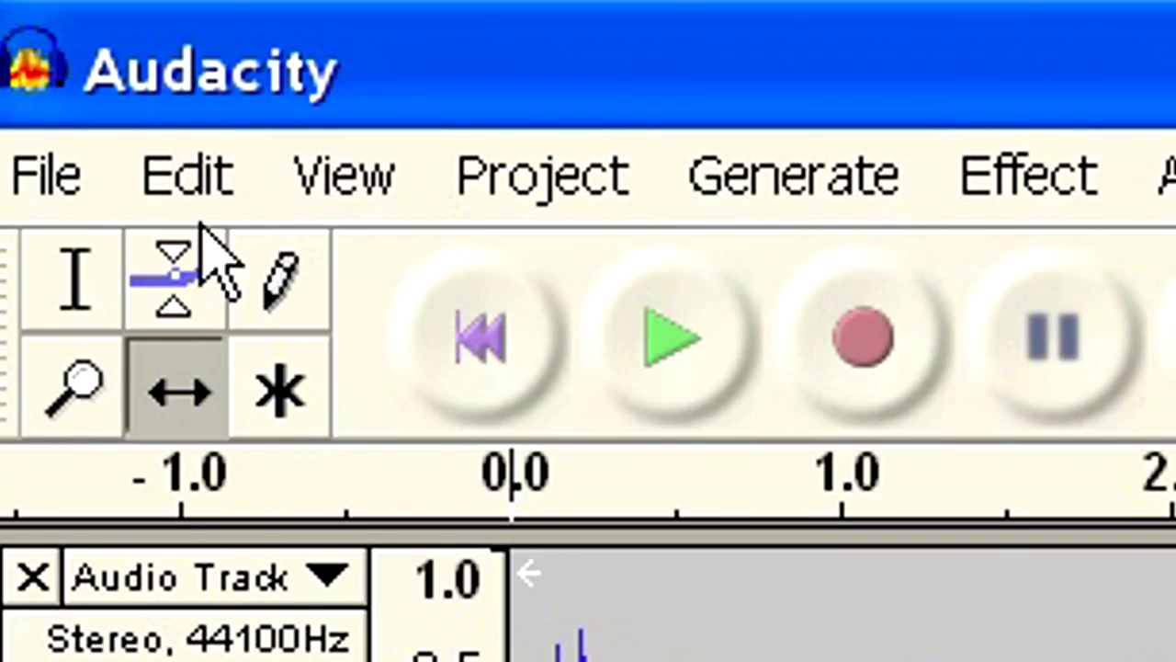
click(191, 158)
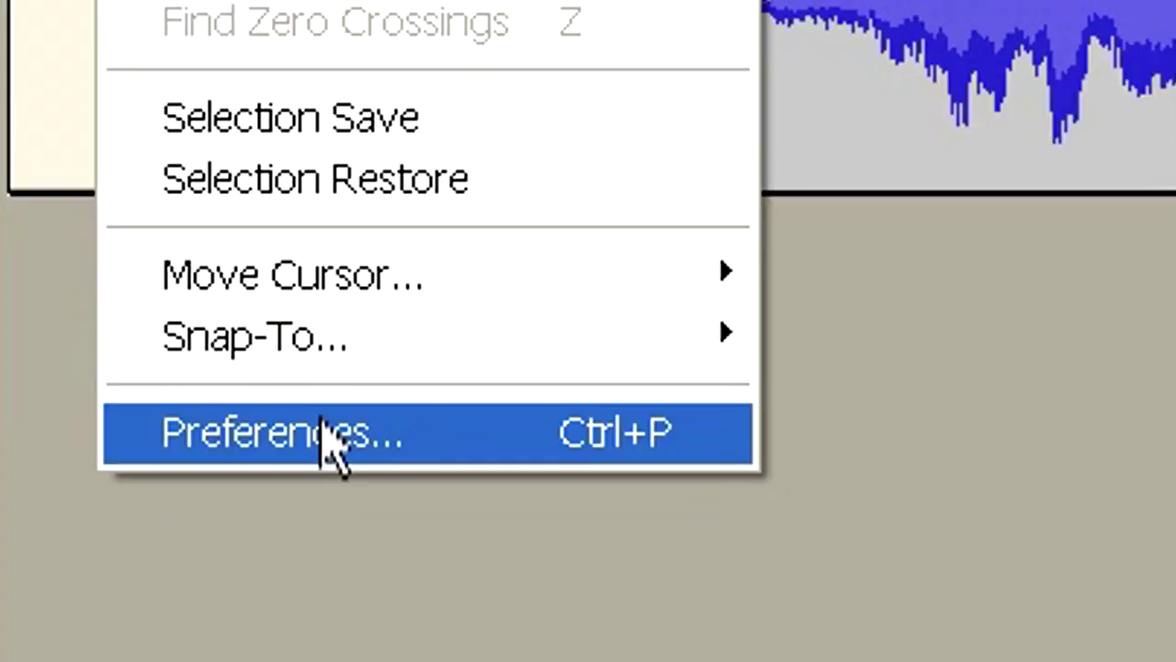
click(326, 433)
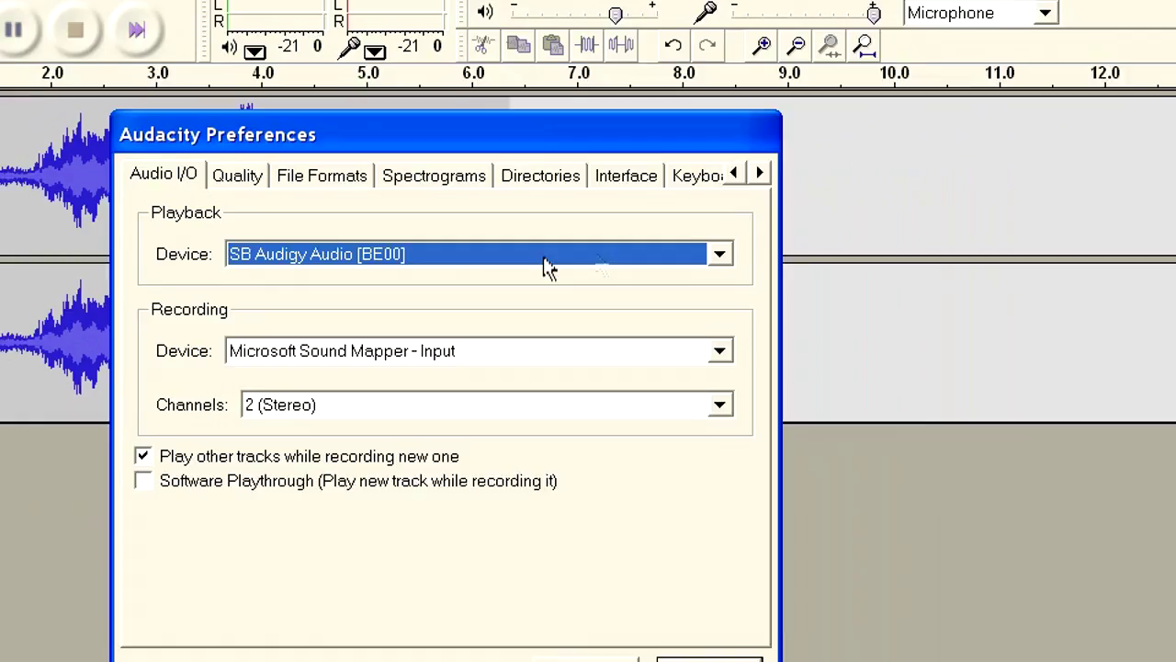
click(544, 265)
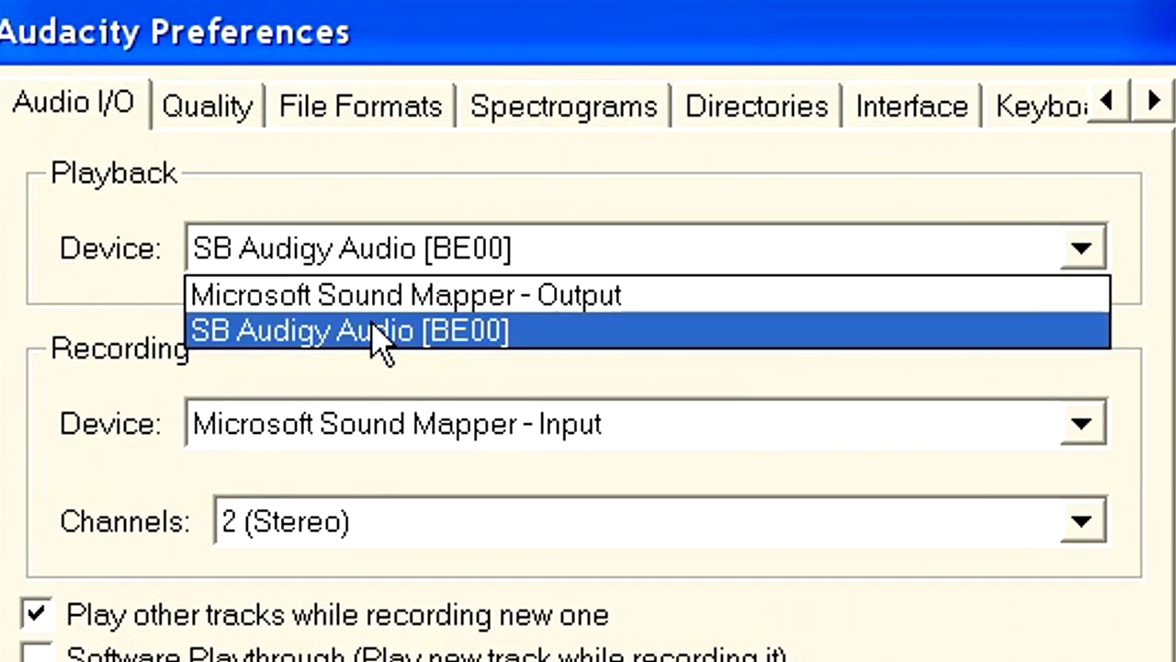
click(374, 329)
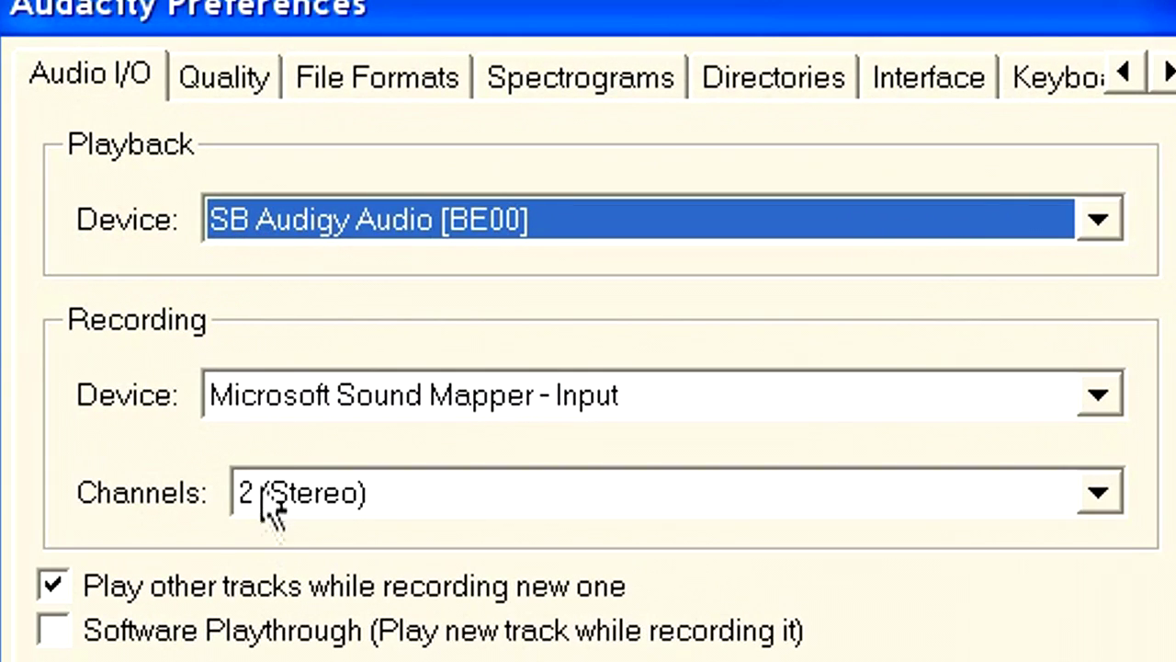
click(291, 479)
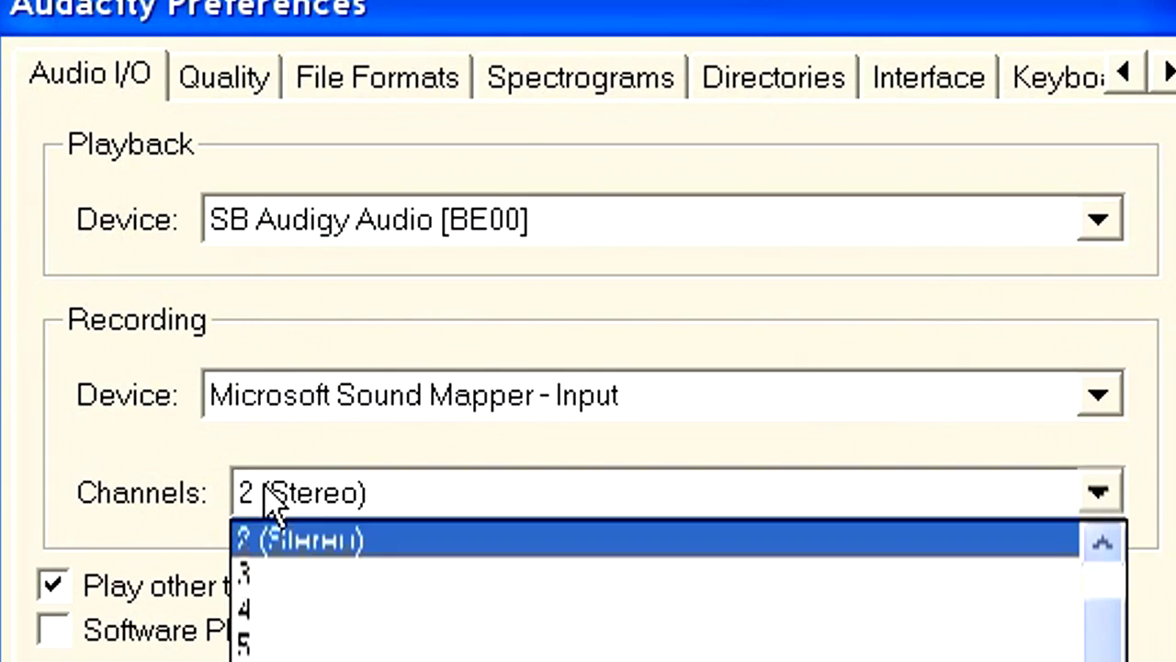
scroll(303, 577, up, 1)
click(297, 542)
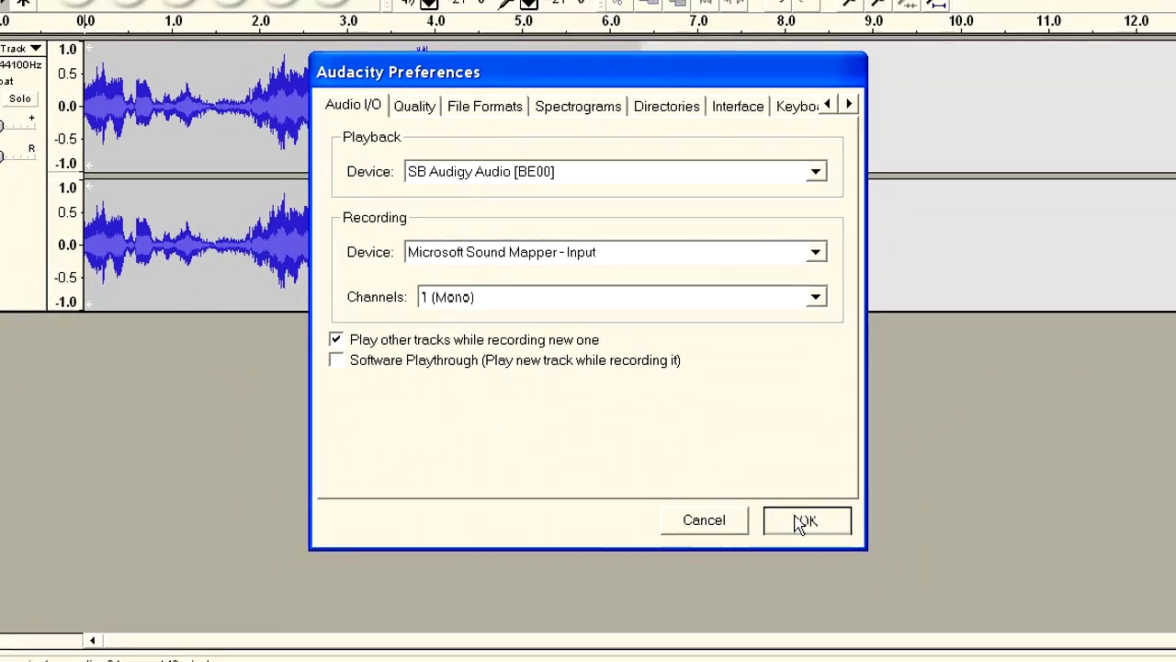
- Apply the preferences, record a mono take, and remove the original stereo track
click(836, 641)
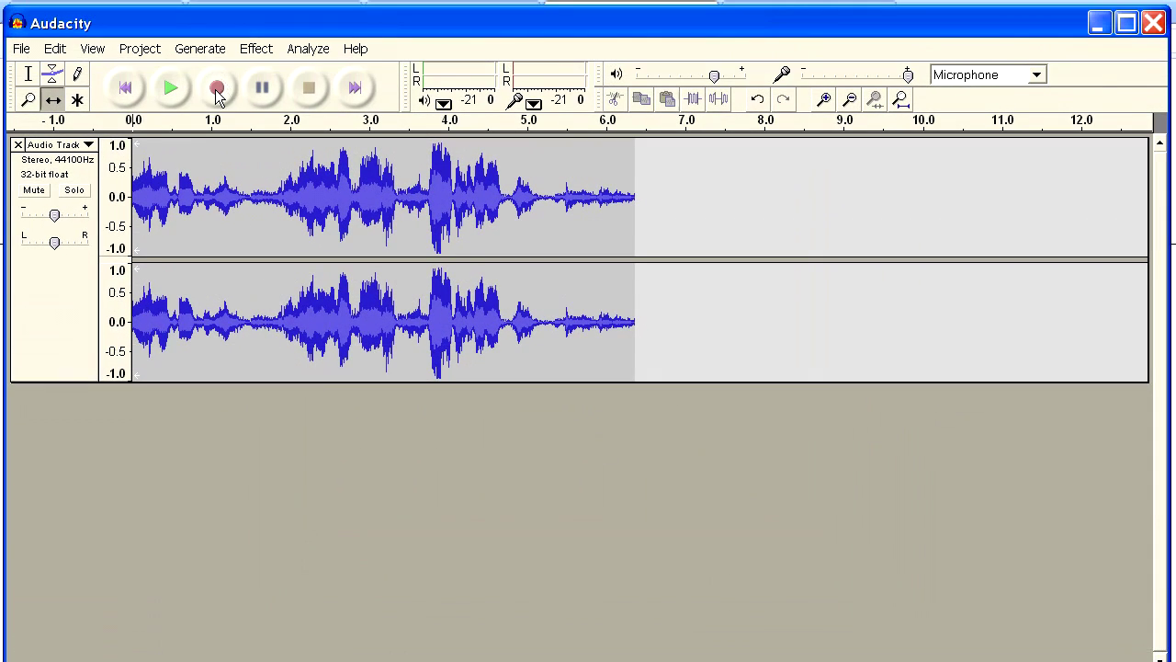
click(127, 38)
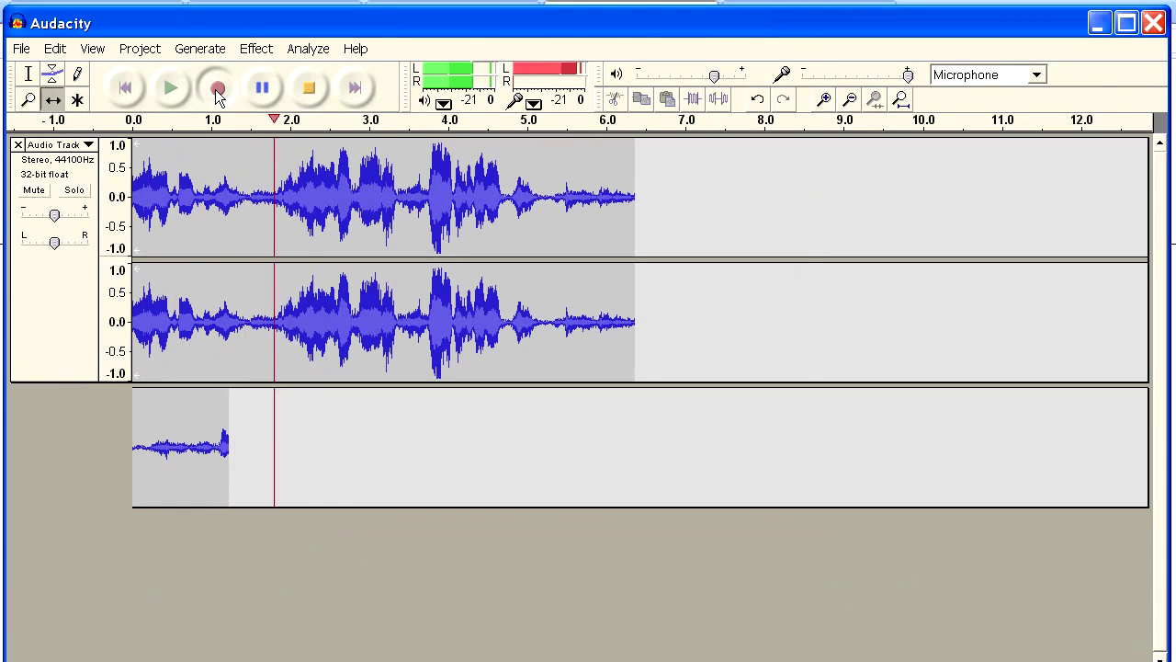
click(312, 96)
click(17, 144)
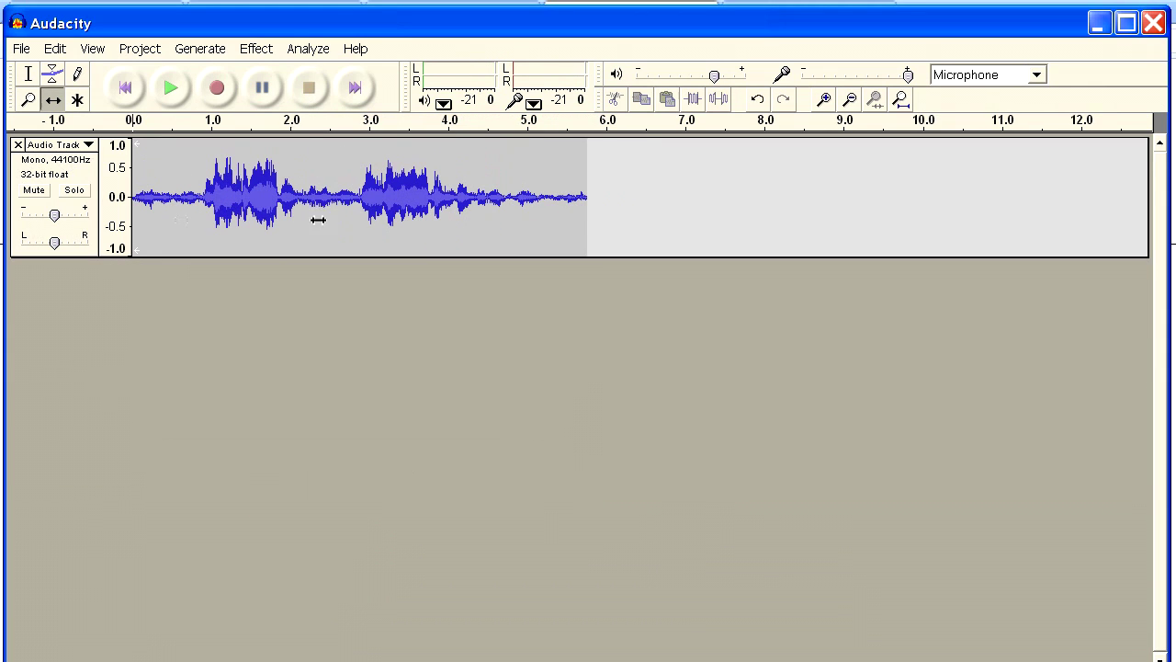
- Record a second mono overdub, then pan the top track fully right with about +9 dB gain
click(217, 89)
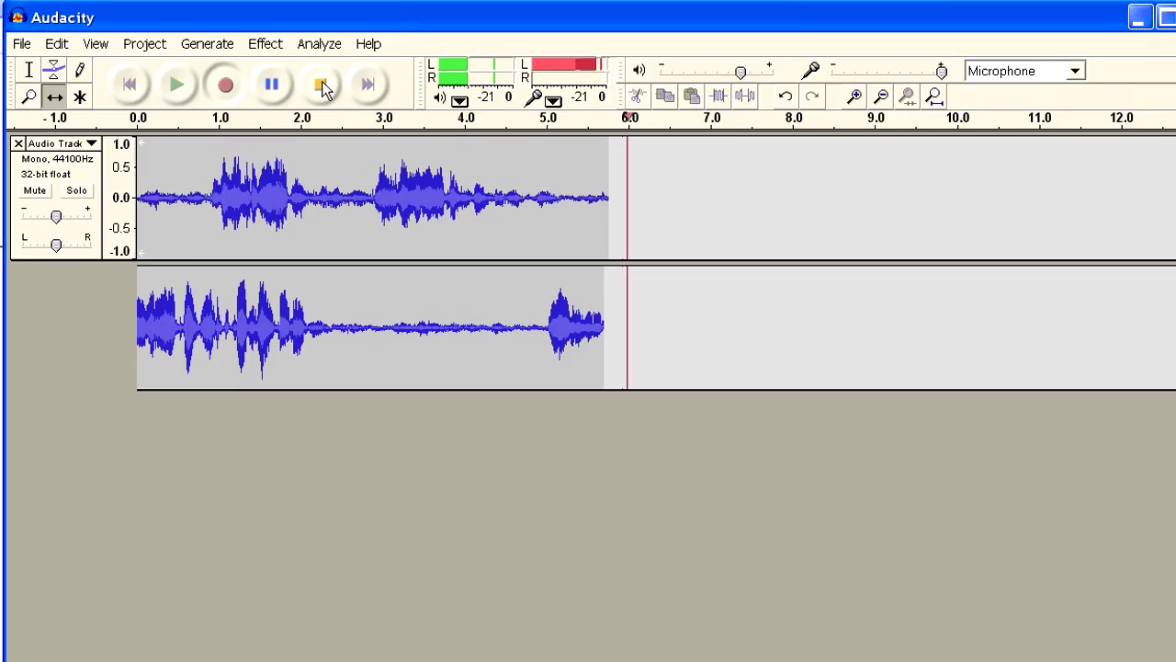
click(321, 83)
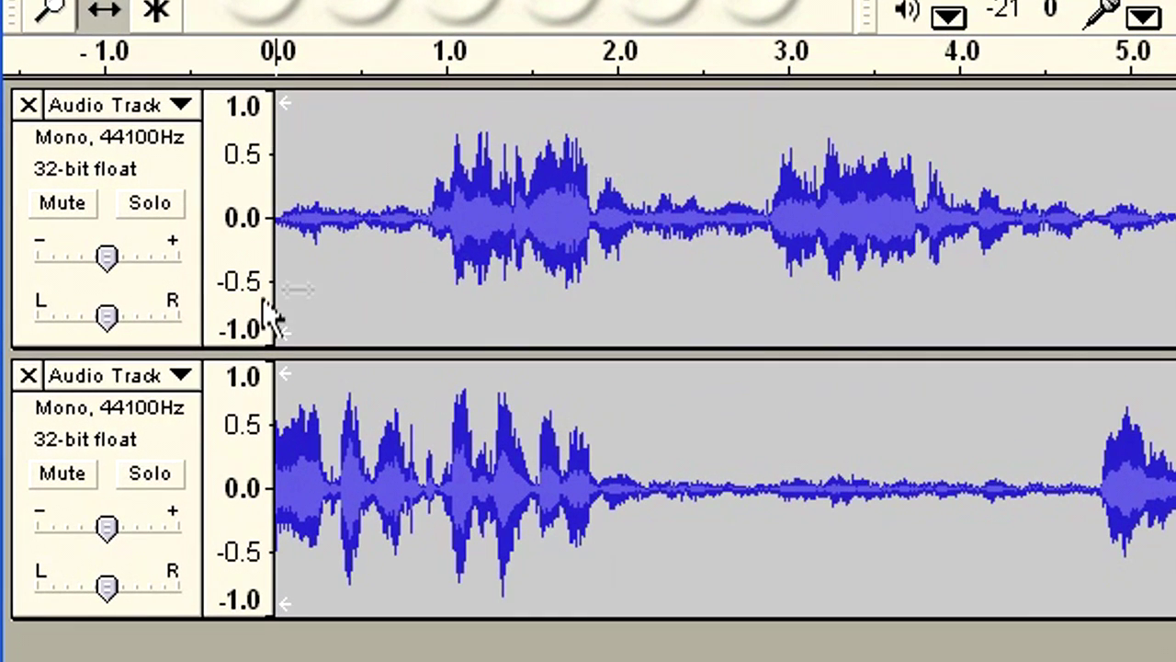
drag(107, 315, 157, 315)
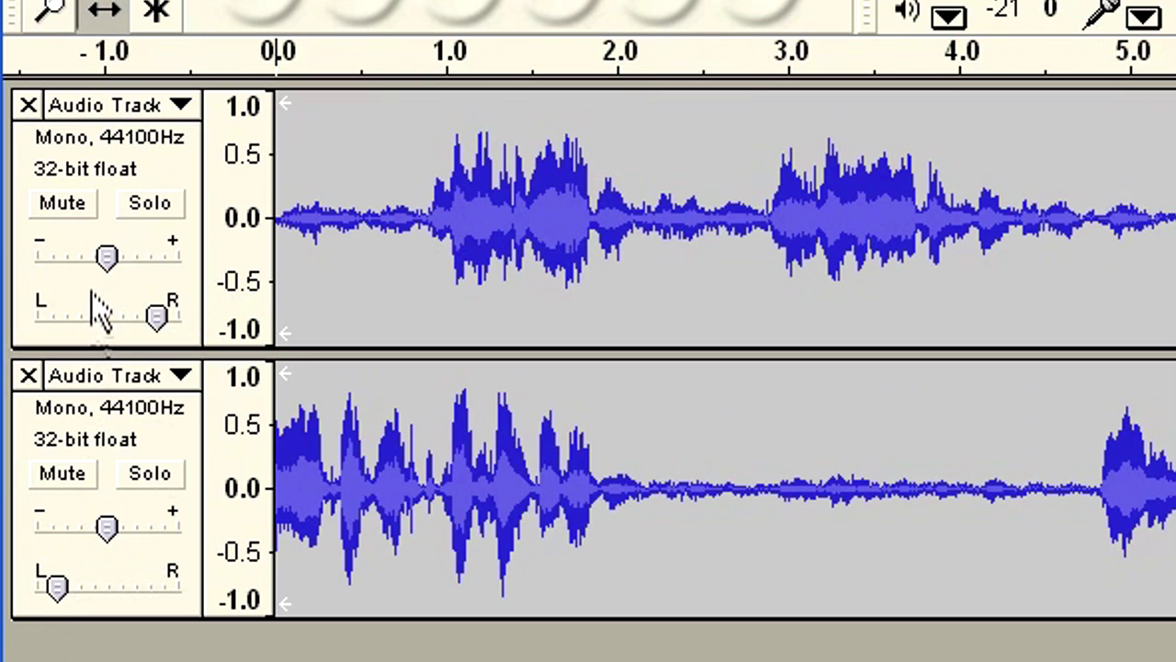
drag(112, 258, 123, 259)
mouse_move(129, 259)
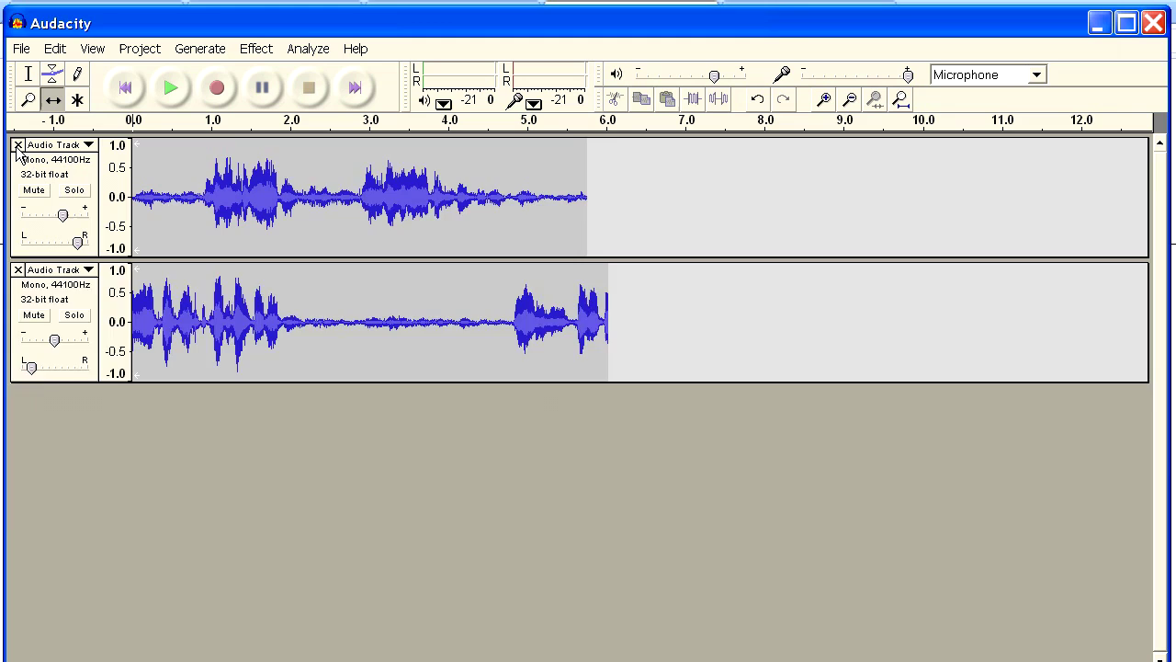
- Delete the right-panned top track and open Preferences on the Quality page
click(17, 145)
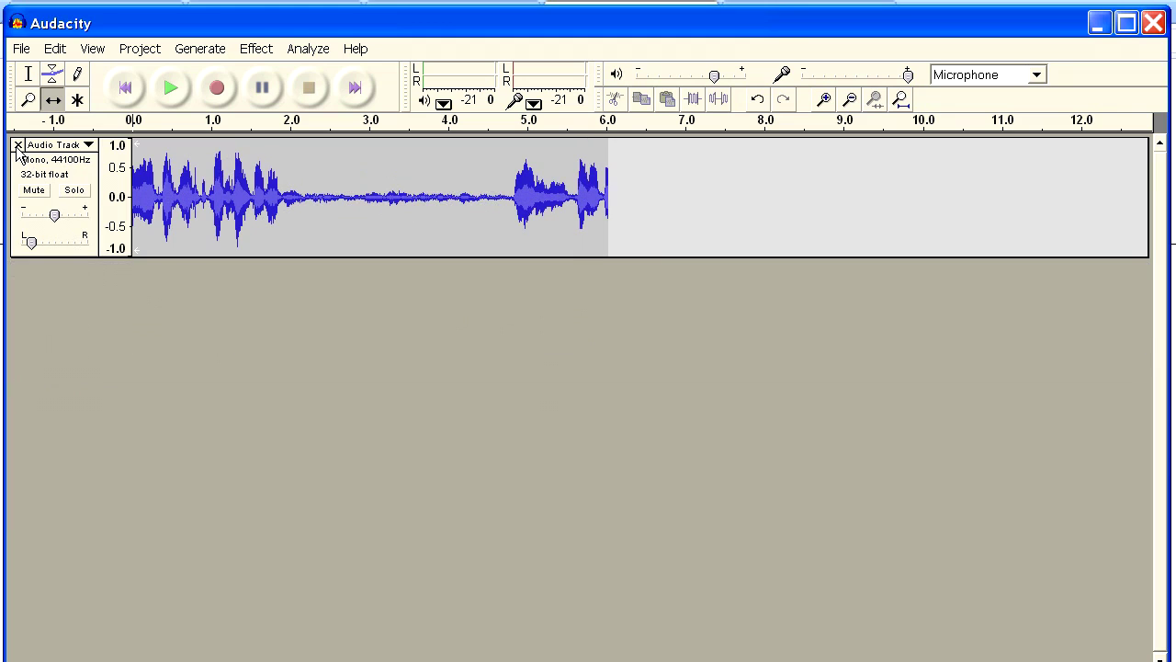
click(53, 53)
click(116, 457)
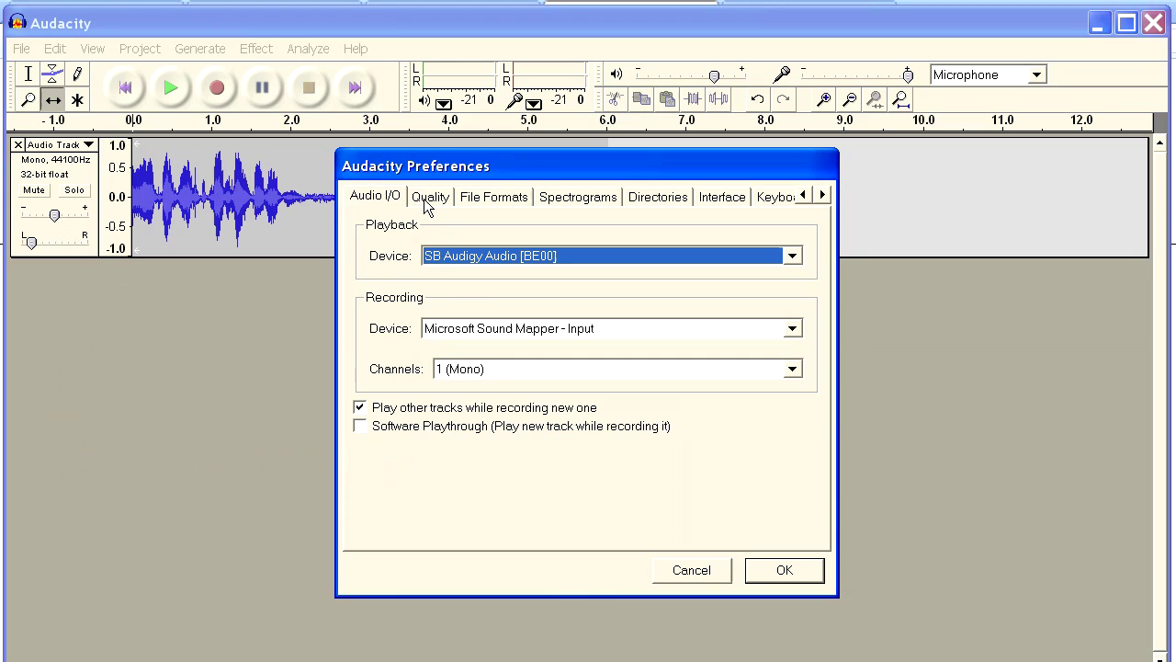
click(428, 197)
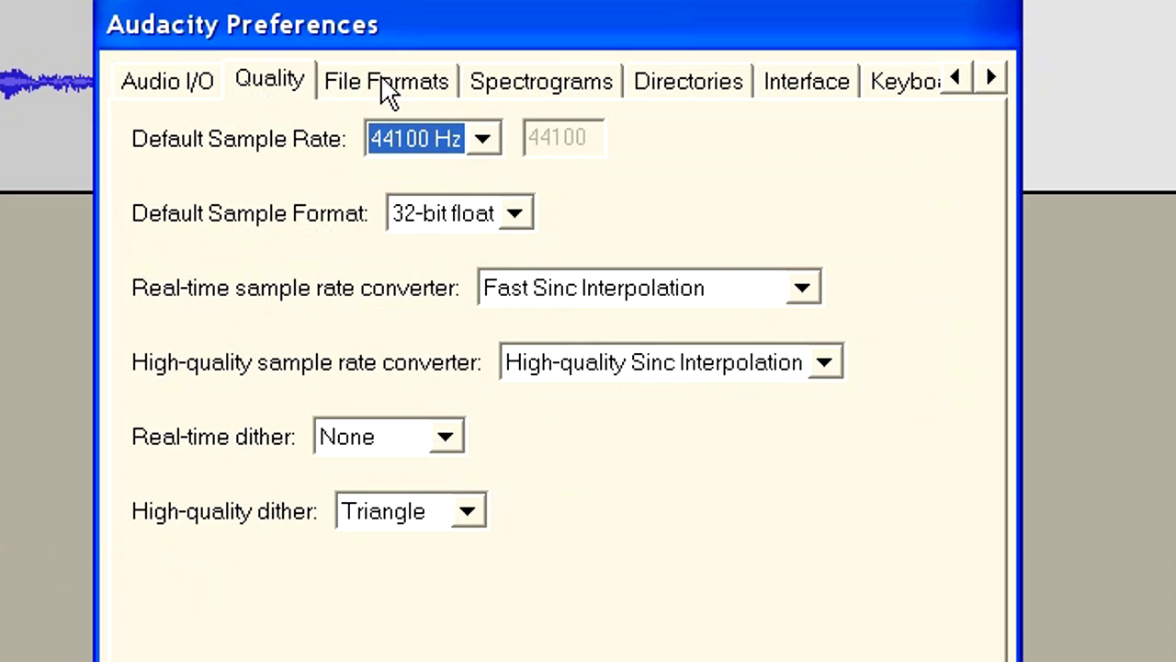
- Browse the File Formats, Spectrogram, Directories, Interface, Mouse and Keyboard preference pages
click(386, 84)
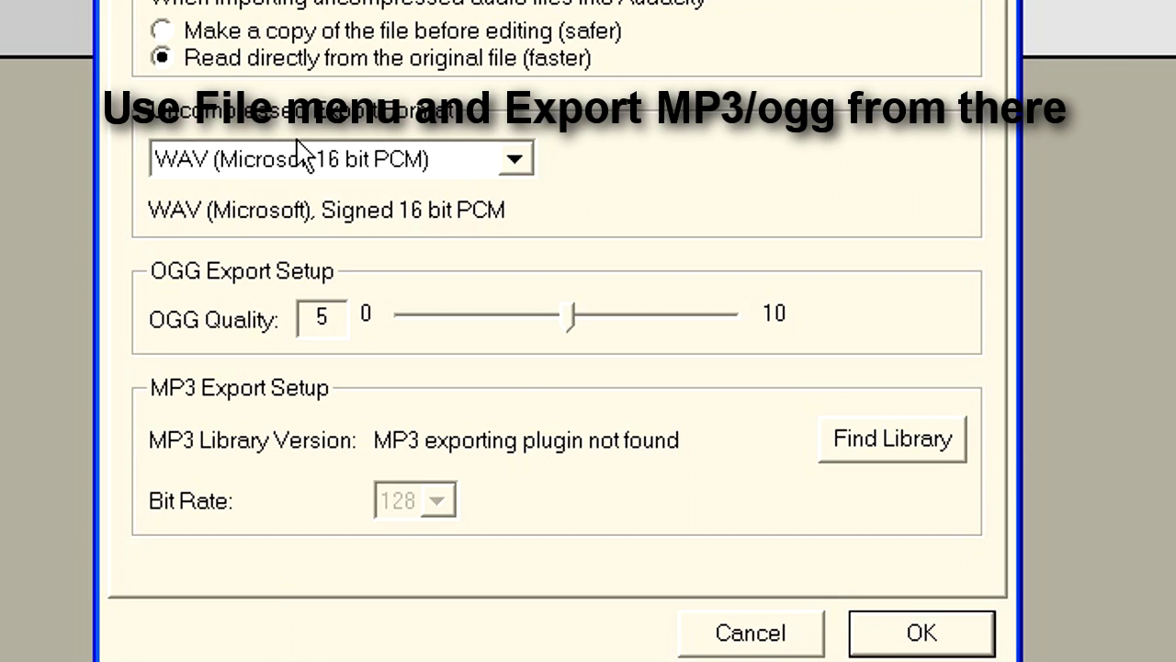
click(577, 87)
click(662, 81)
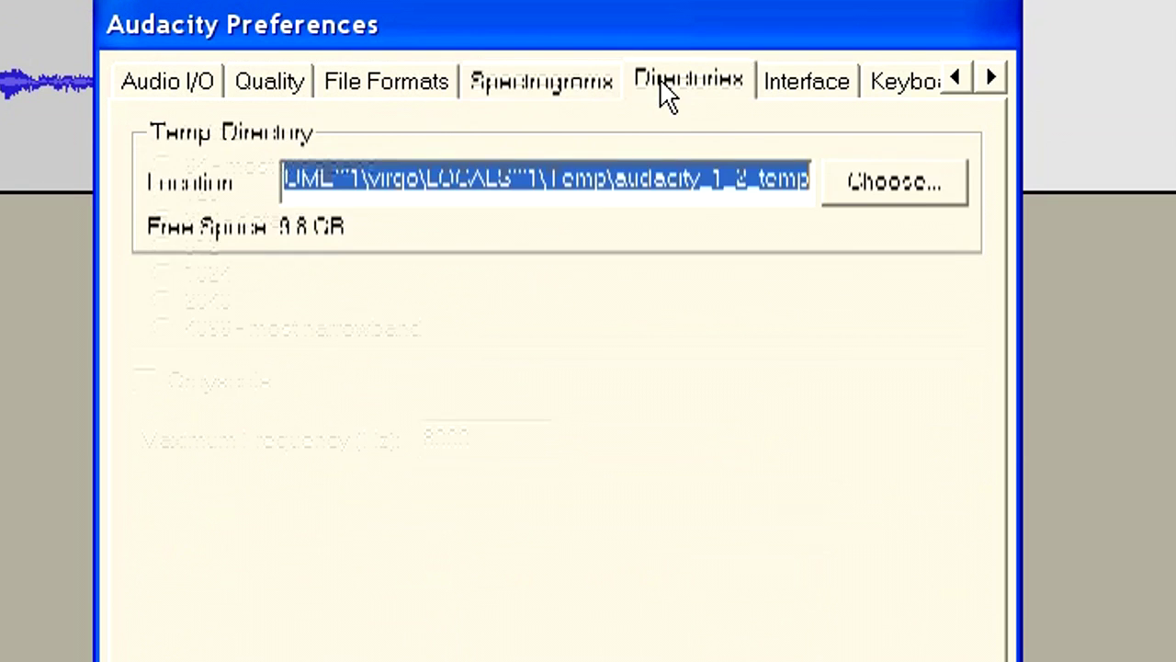
click(818, 90)
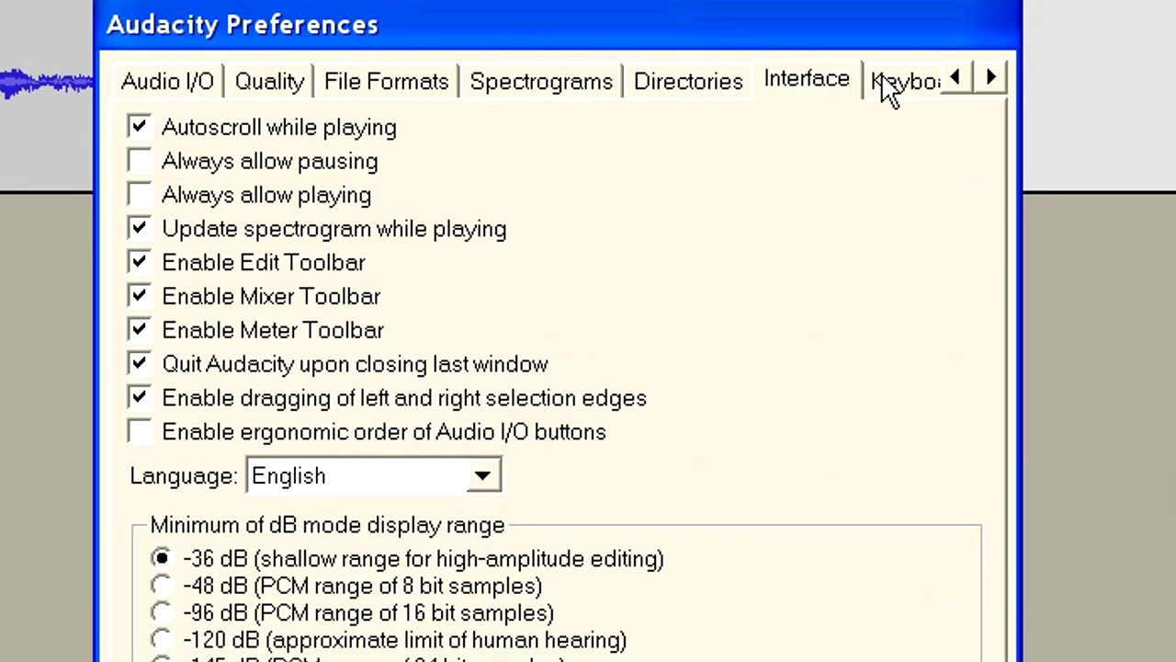
click(888, 92)
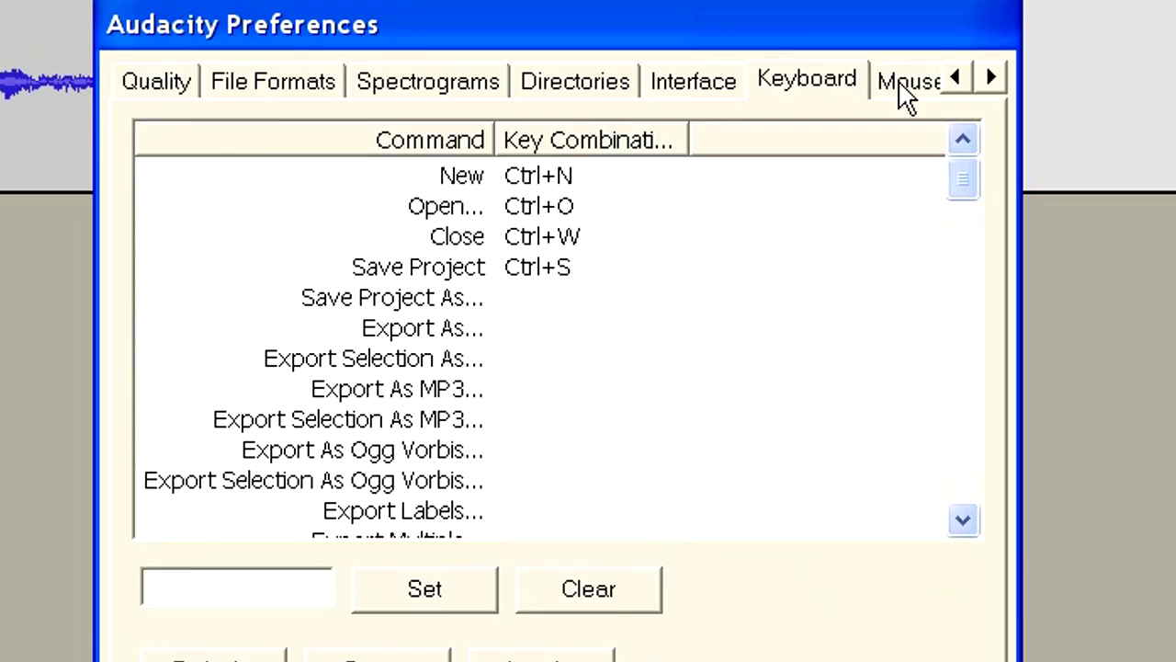
click(905, 92)
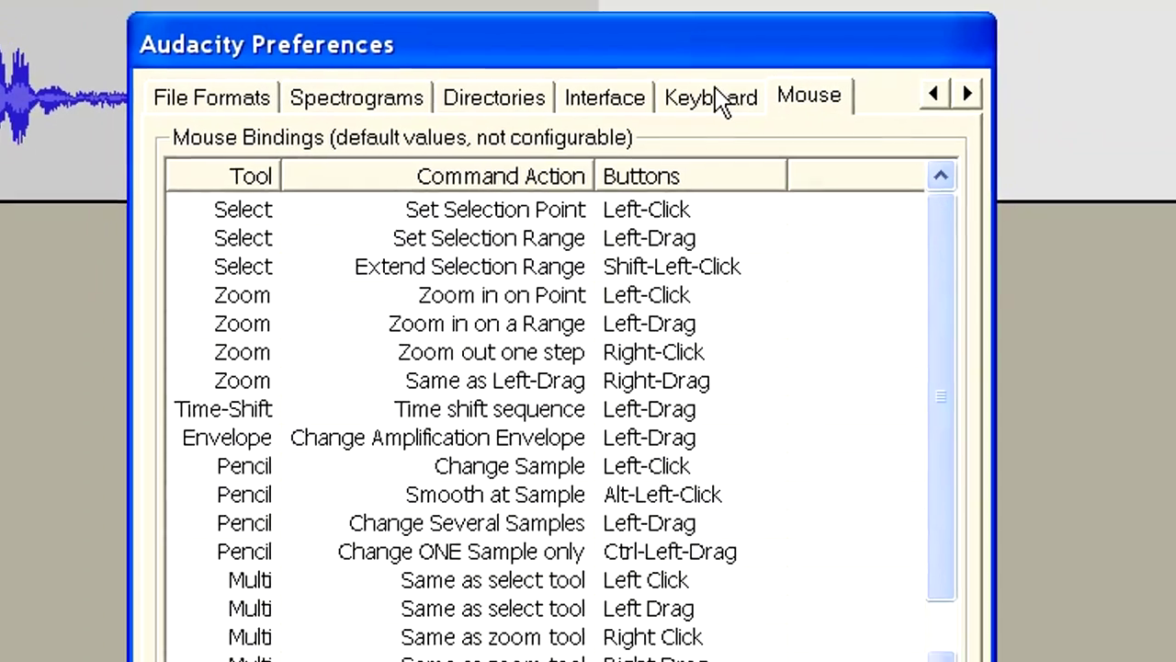
click(717, 83)
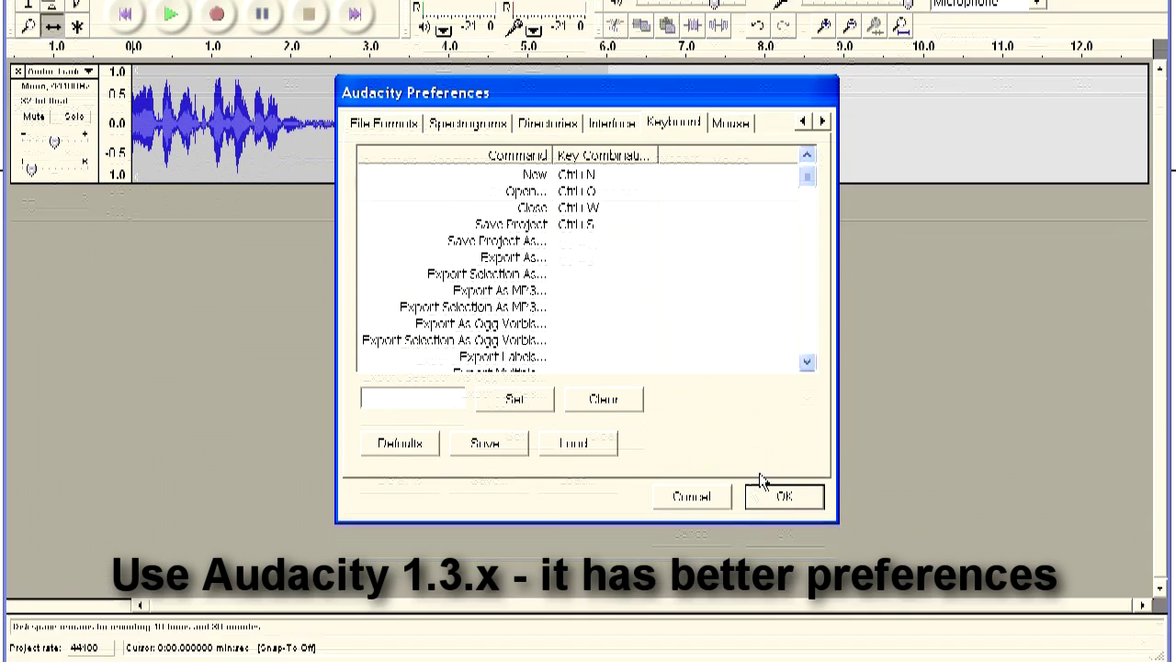
click(782, 572)
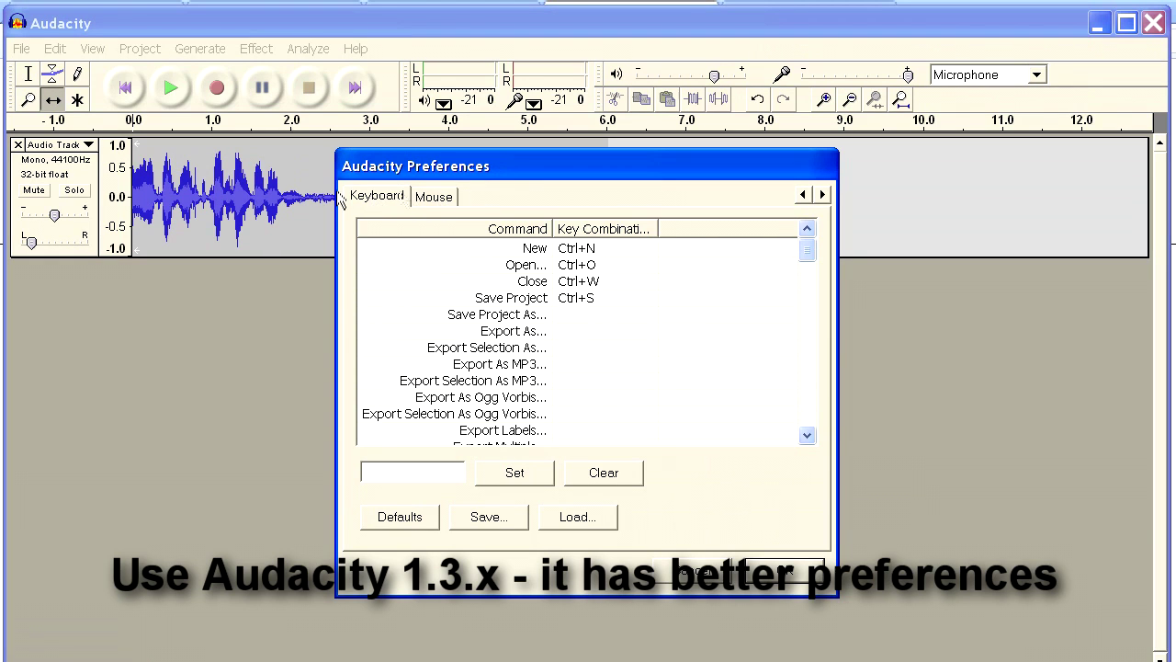
click(804, 196)
click(804, 196)
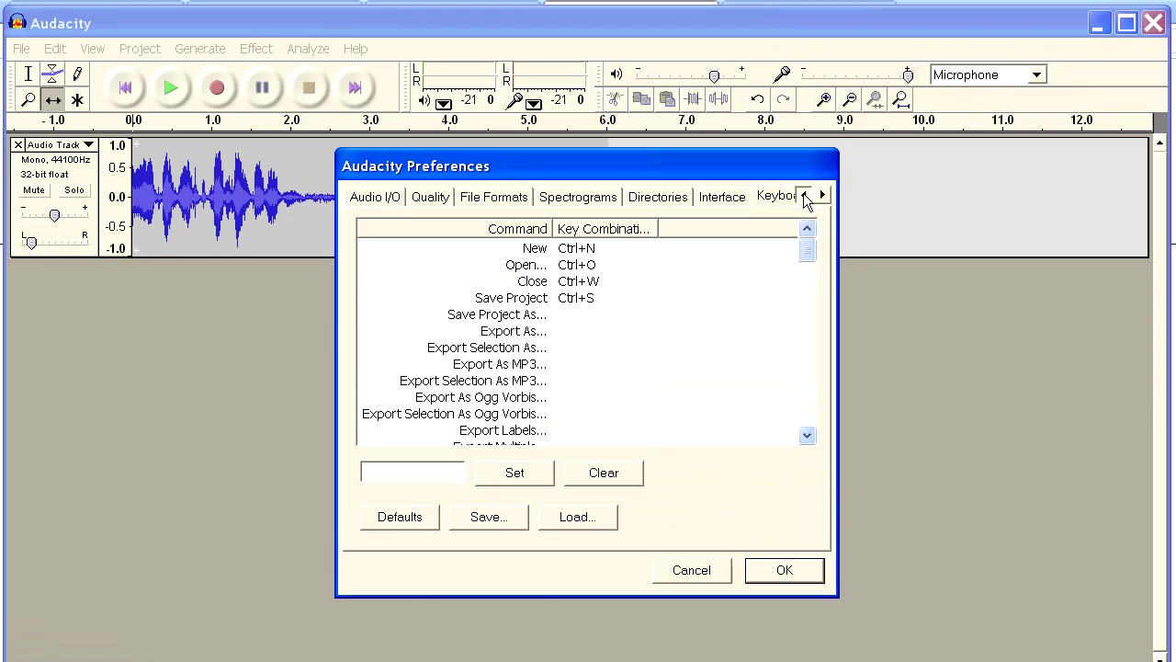